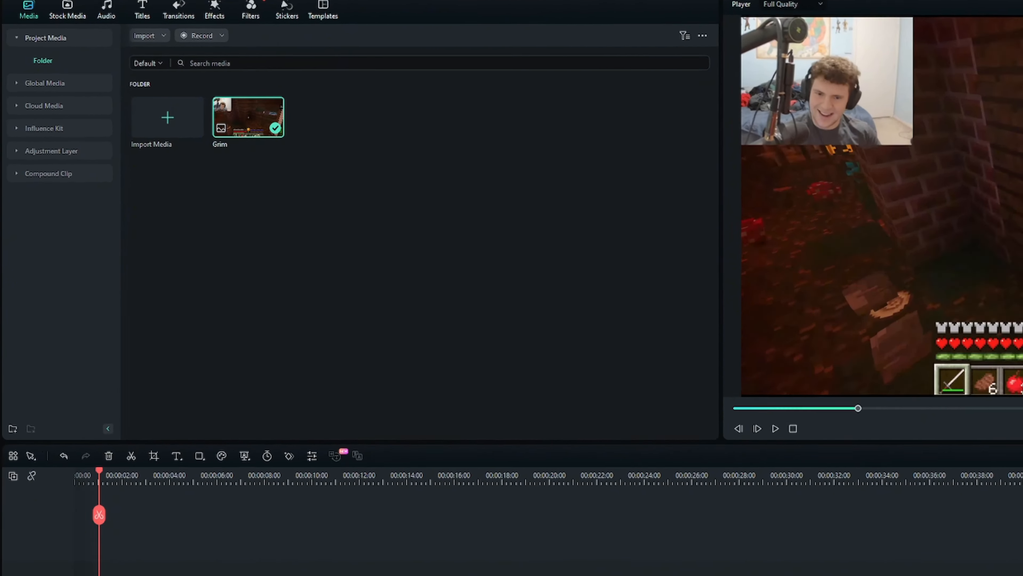
# Set the project to the 9:16 (Portrait) aspect ratio at 1080x1920 with a frame rate of 60 fps
pyautogui.click(77, 8)
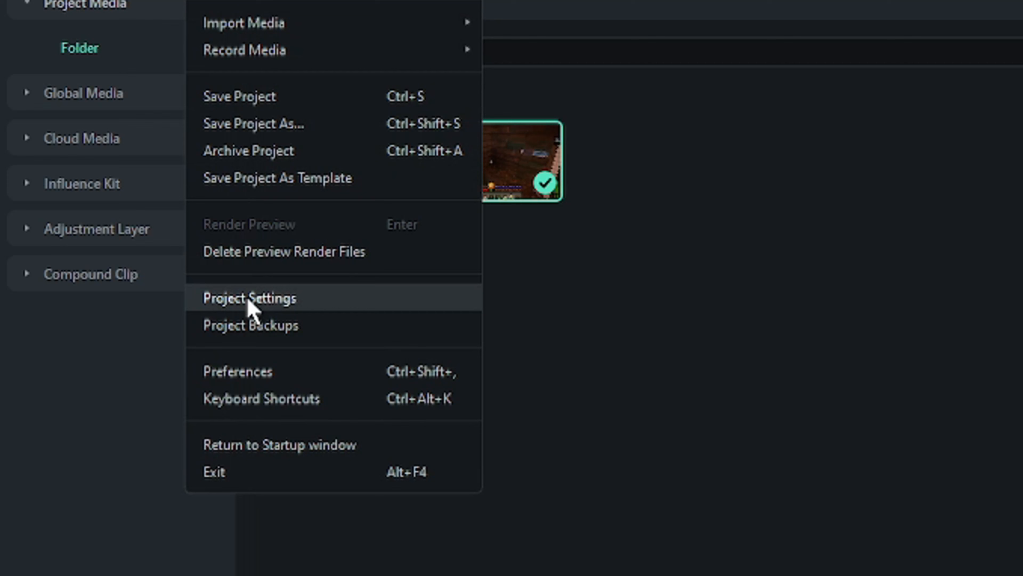
pyautogui.click(345, 306)
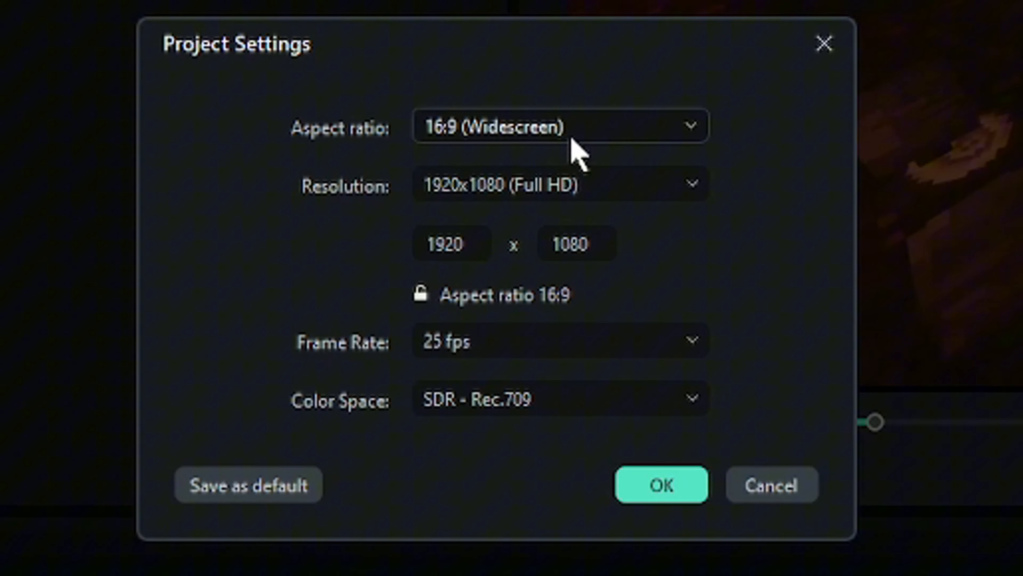
pyautogui.click(582, 130)
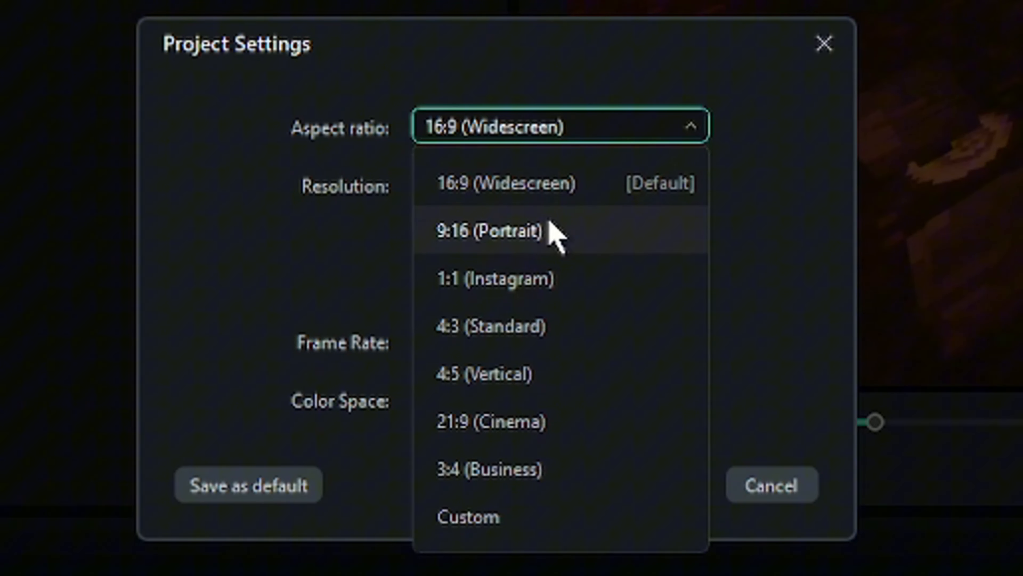
pyautogui.click(570, 237)
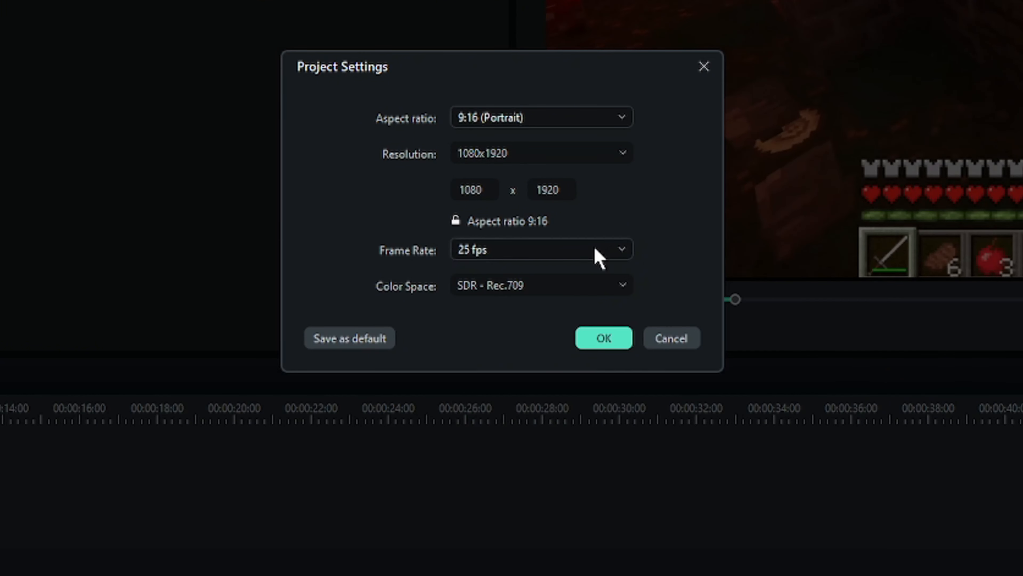
pyautogui.click(645, 341)
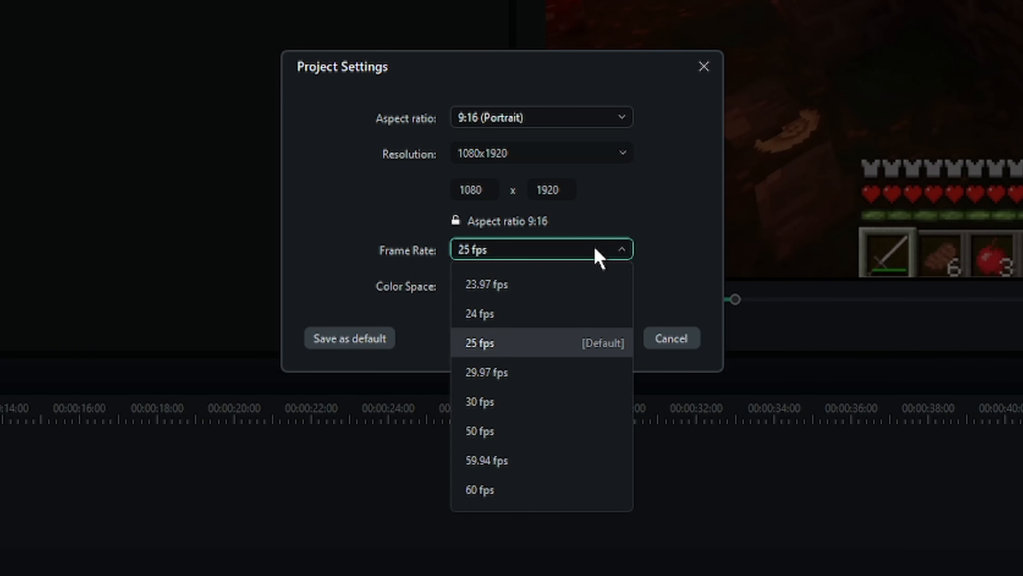
pyautogui.click(544, 494)
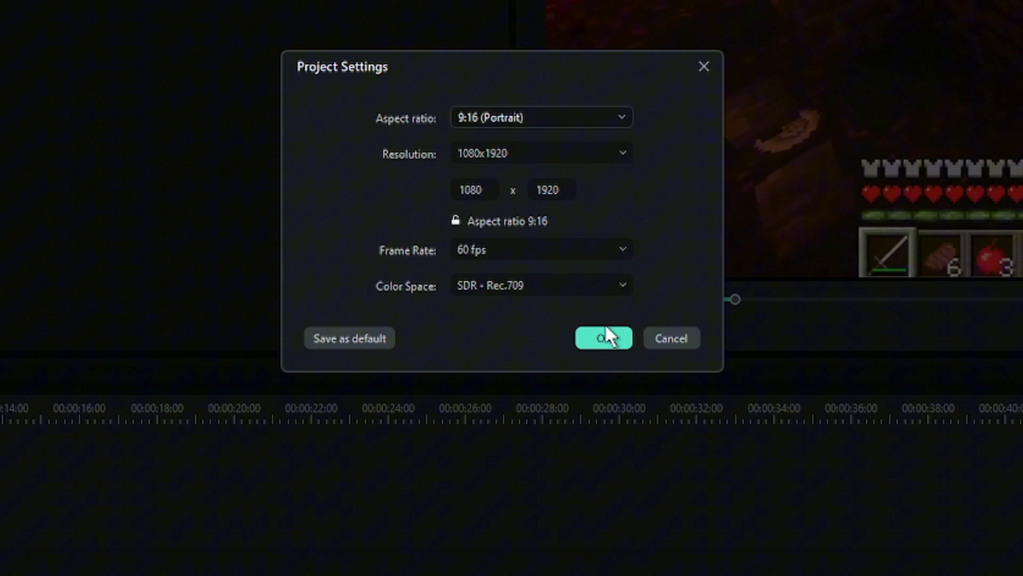
pyautogui.click(598, 342)
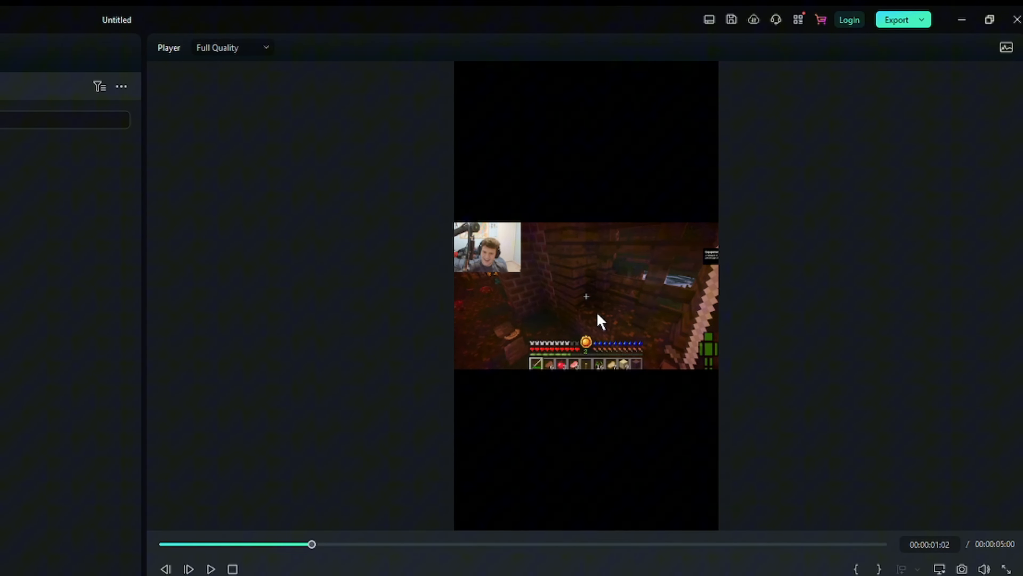
# Enlarge the Grim clip in the preview to about twice its size and centre it in the portrait frame
pyautogui.click(609, 346)
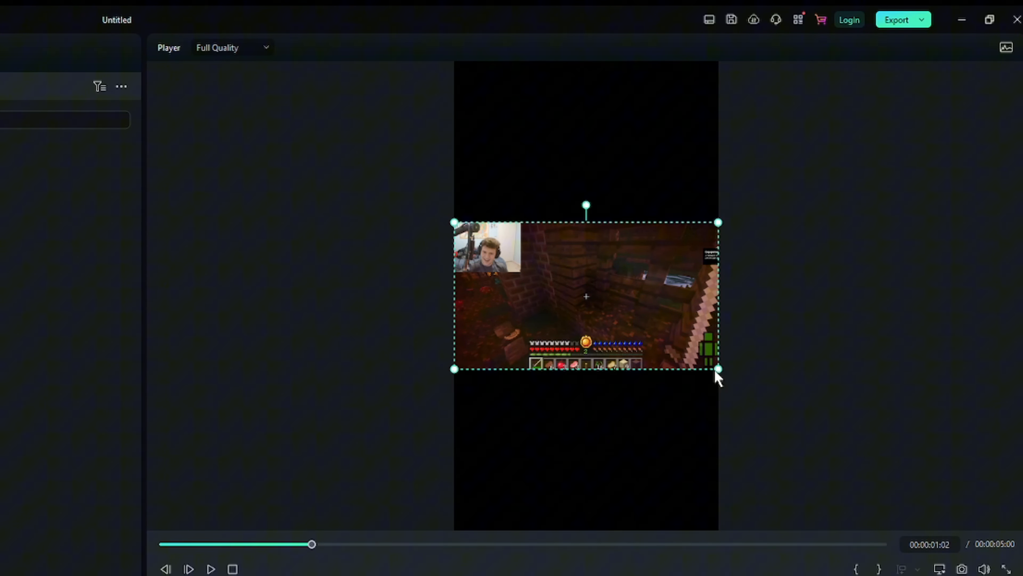
pyautogui.moveTo(718, 369); pyautogui.dragTo(722, 392)
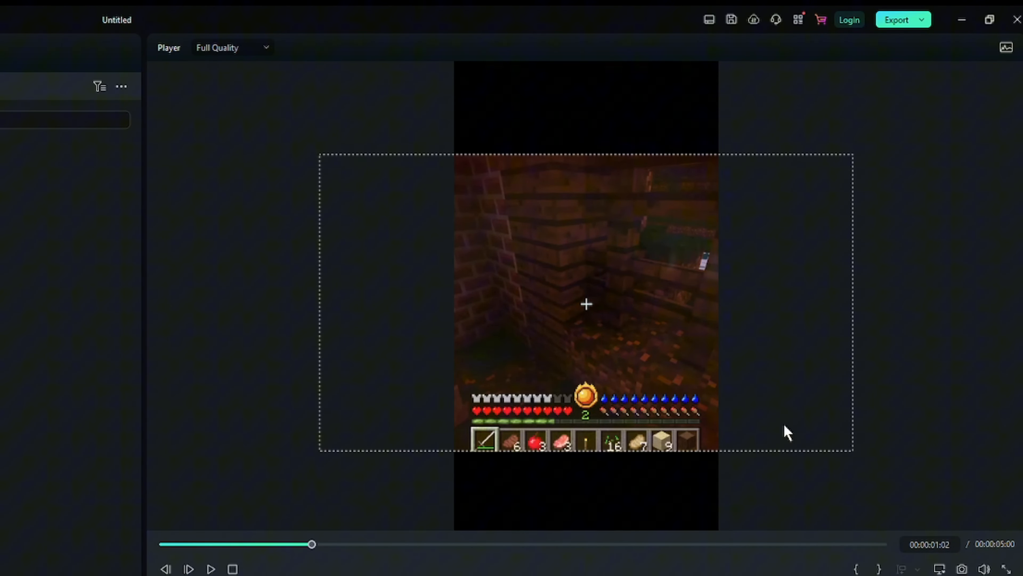
pyautogui.moveTo(785, 429); pyautogui.dragTo(724, 349)
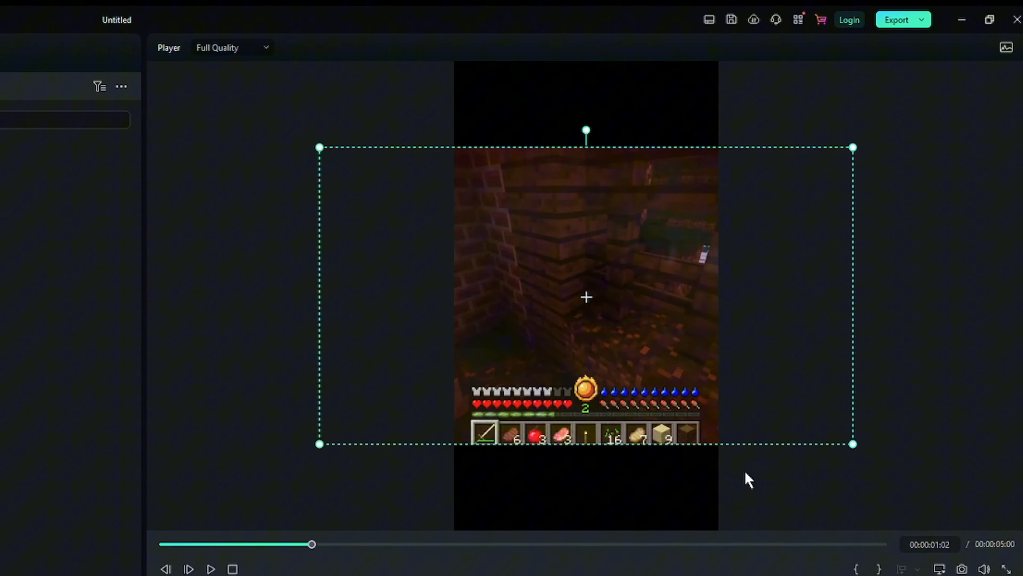
pyautogui.click(749, 480)
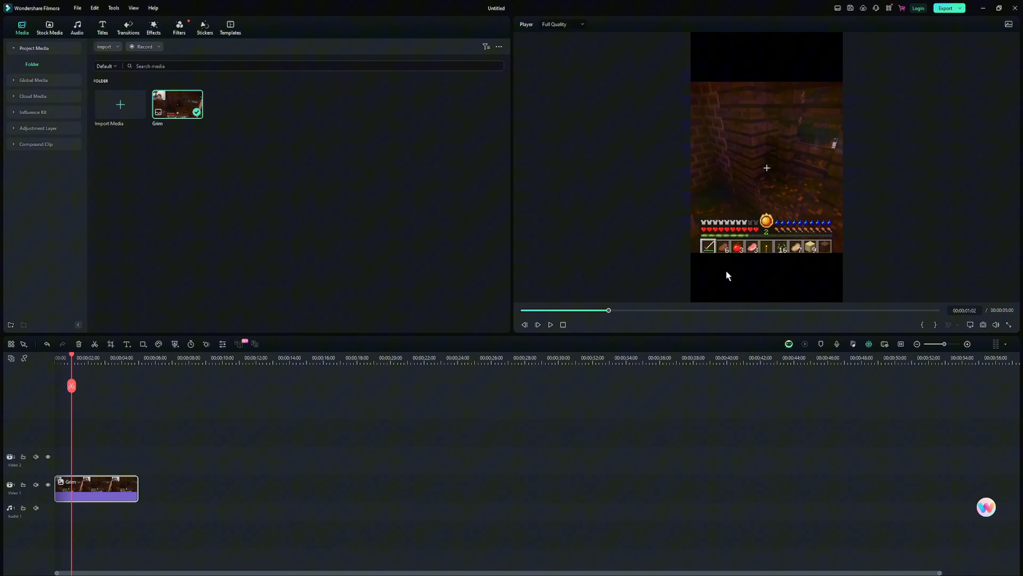
# Add a second copy of Grim on the Video 2 track above the first clip and lock the Video 1 track
pyautogui.moveTo(177, 106); pyautogui.dragTo(57, 466)
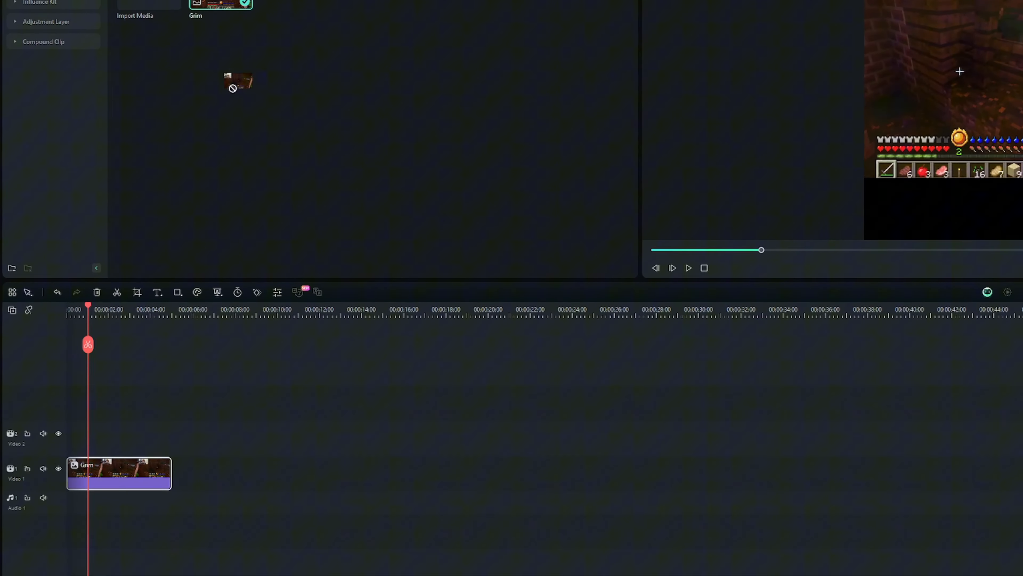
pyautogui.moveTo(174, 277); pyautogui.dragTo(176, 279)
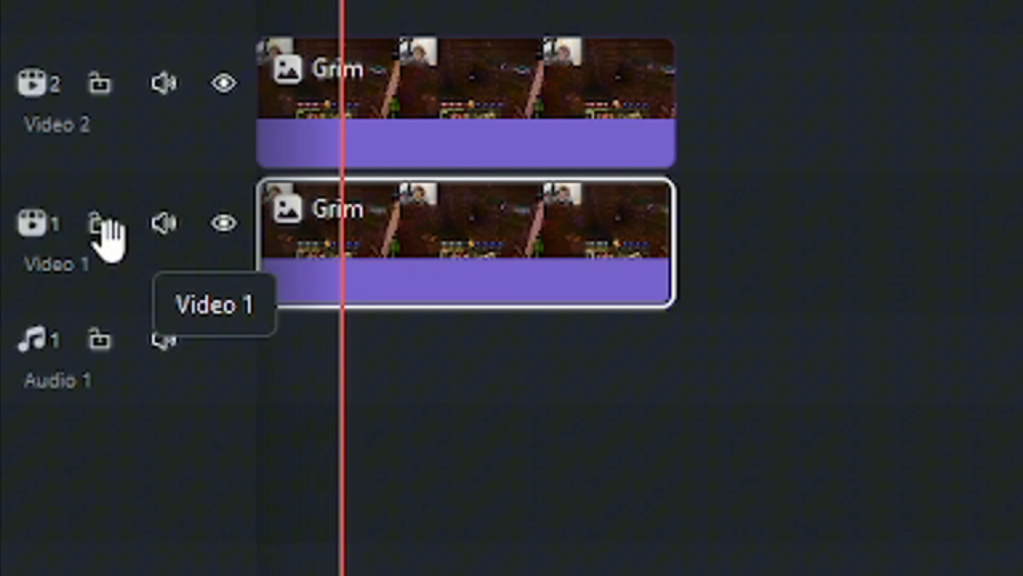
pyautogui.click(98, 225)
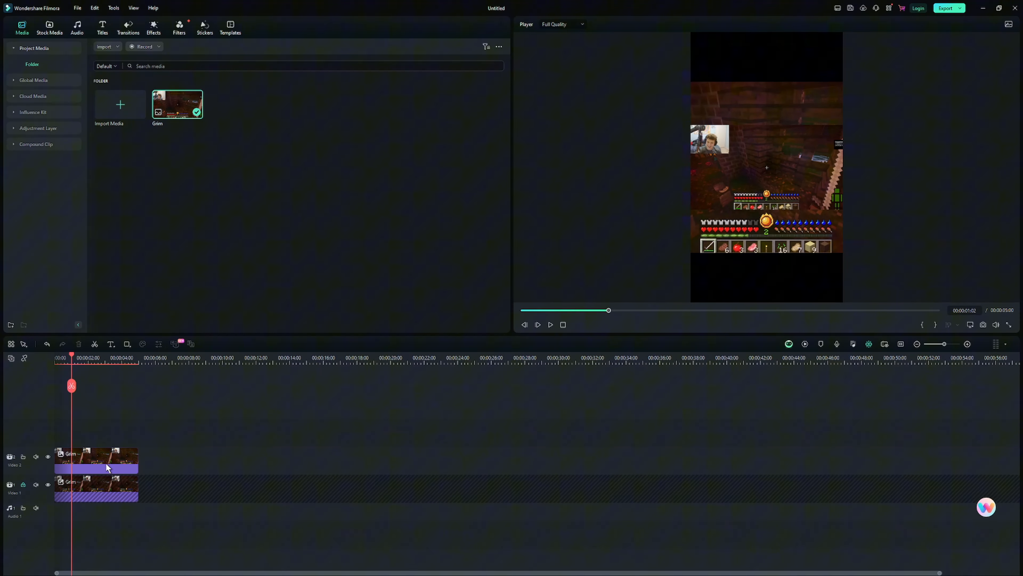
# Crop the Video 2 clip at a 16:9 ratio to about 427 x 240 around the webcam and move it to the top of the frame
pyautogui.click(511, 214)
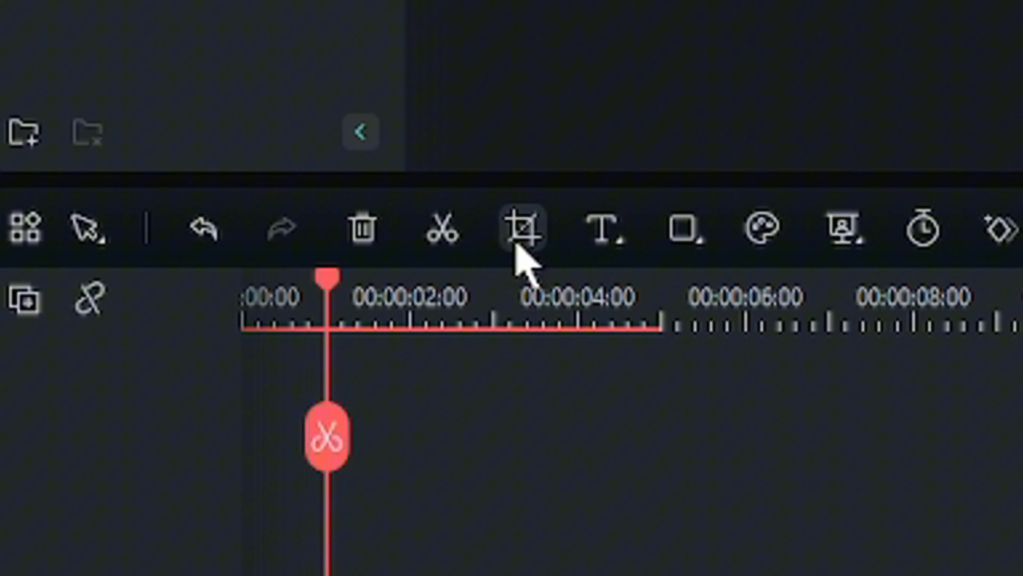
pyautogui.click(111, 344)
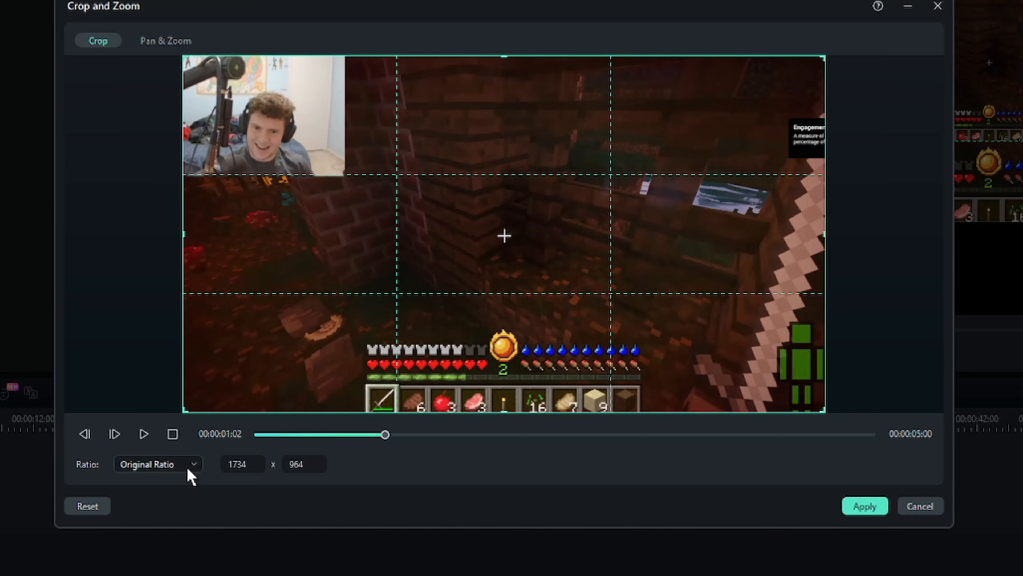
pyautogui.click(187, 468)
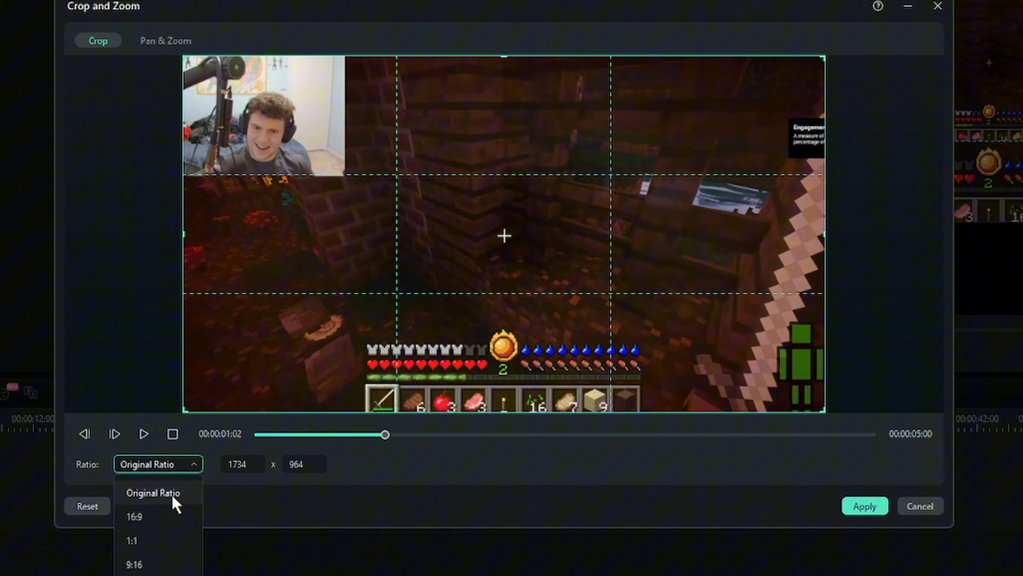
pyautogui.click(172, 511)
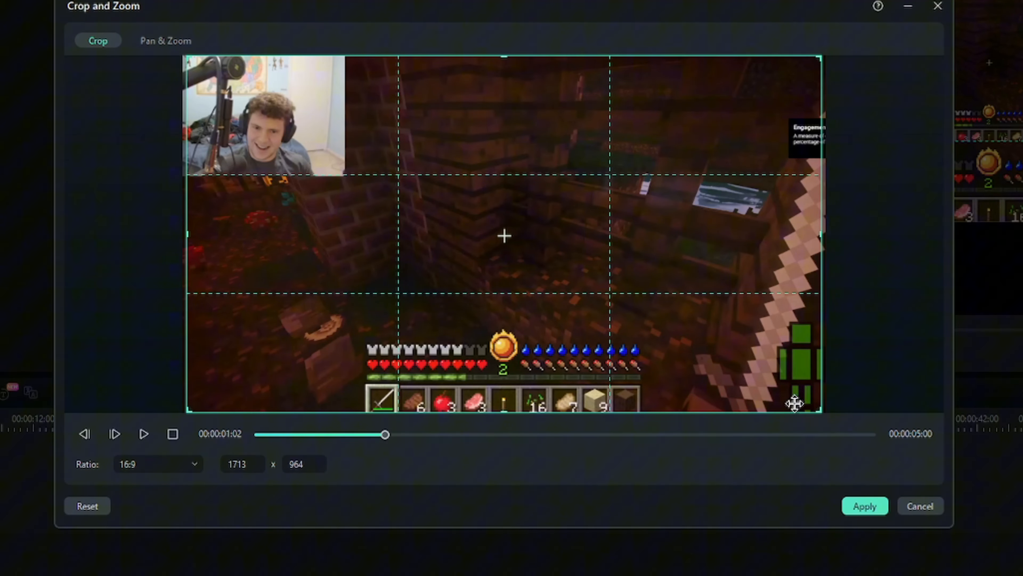
pyautogui.moveTo(818, 408); pyautogui.dragTo(332, 313)
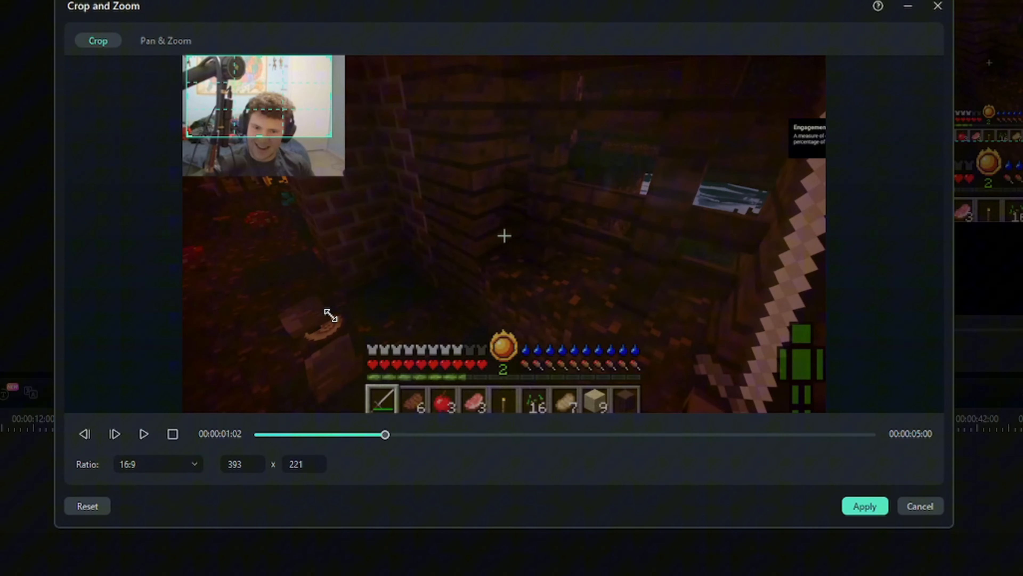
pyautogui.moveTo(287, 97); pyautogui.dragTo(289, 134)
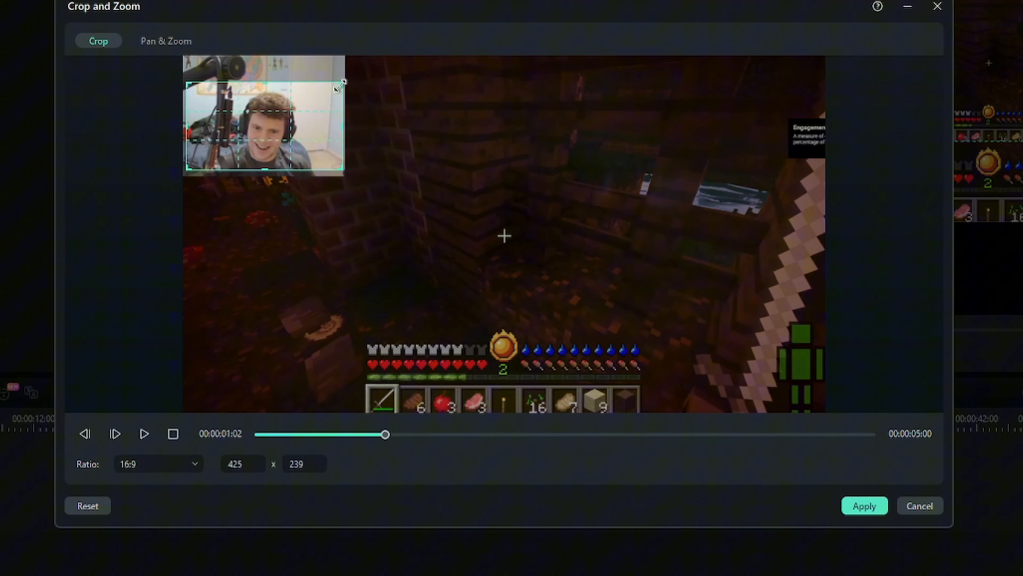
pyautogui.moveTo(343, 84); pyautogui.dragTo(346, 83)
pyautogui.moveTo(290, 115); pyautogui.dragTo(289, 119)
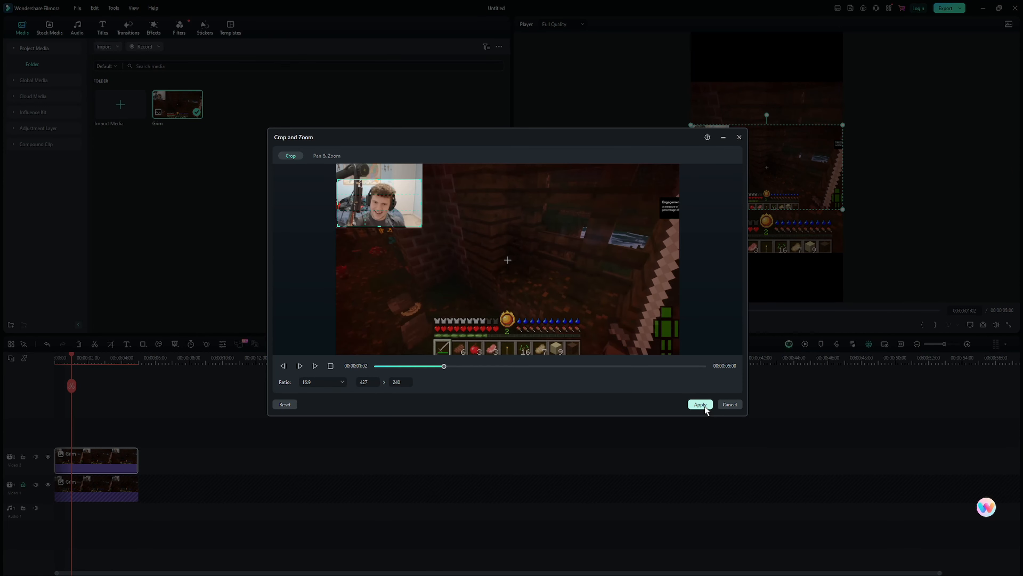
pyautogui.click(864, 506)
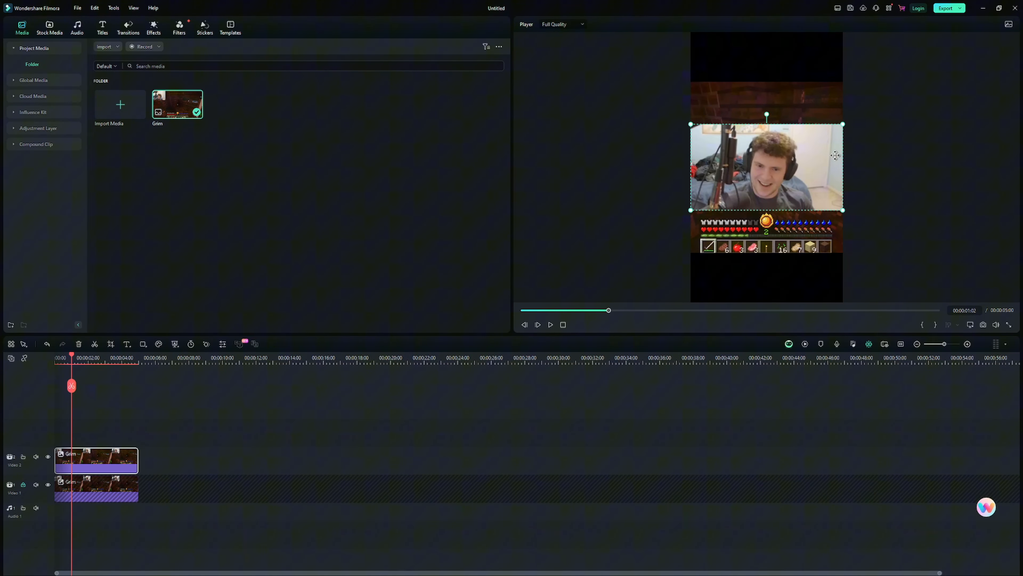
pyautogui.moveTo(809, 184); pyautogui.dragTo(810, 92)
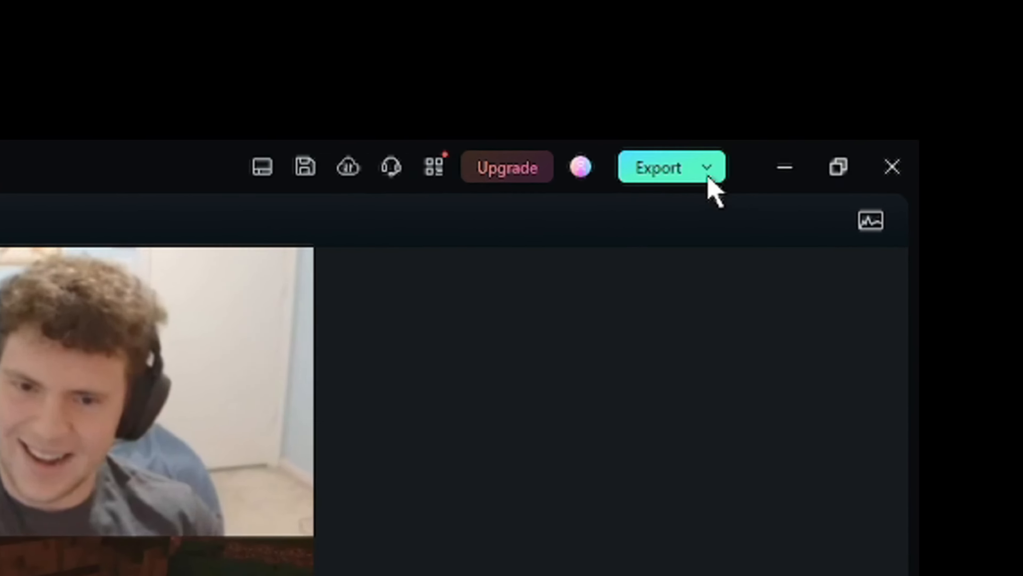
# Start creating a local video export and name the output file "minecraft short"
pyautogui.click(959, 9)
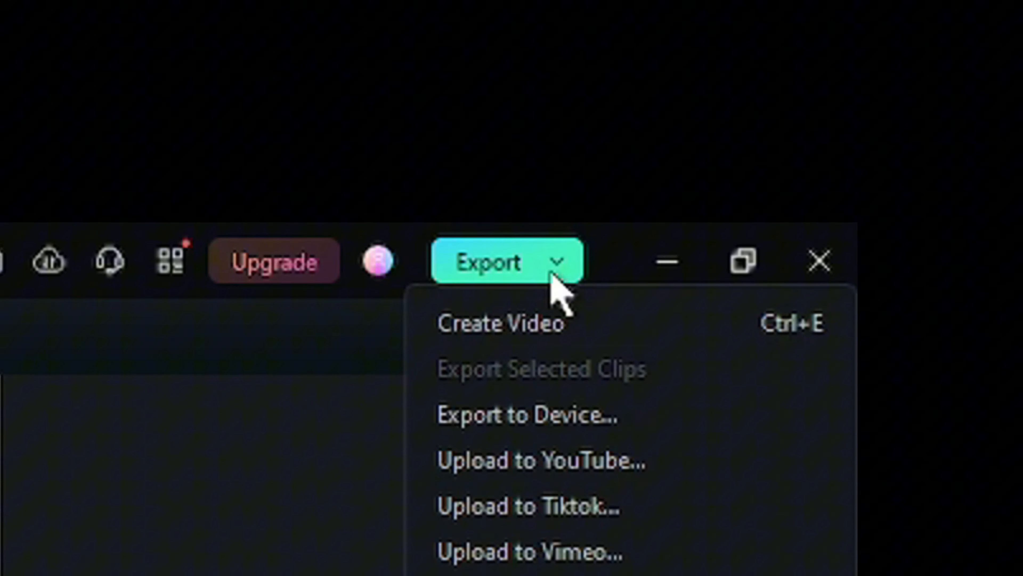
pyautogui.click(554, 320)
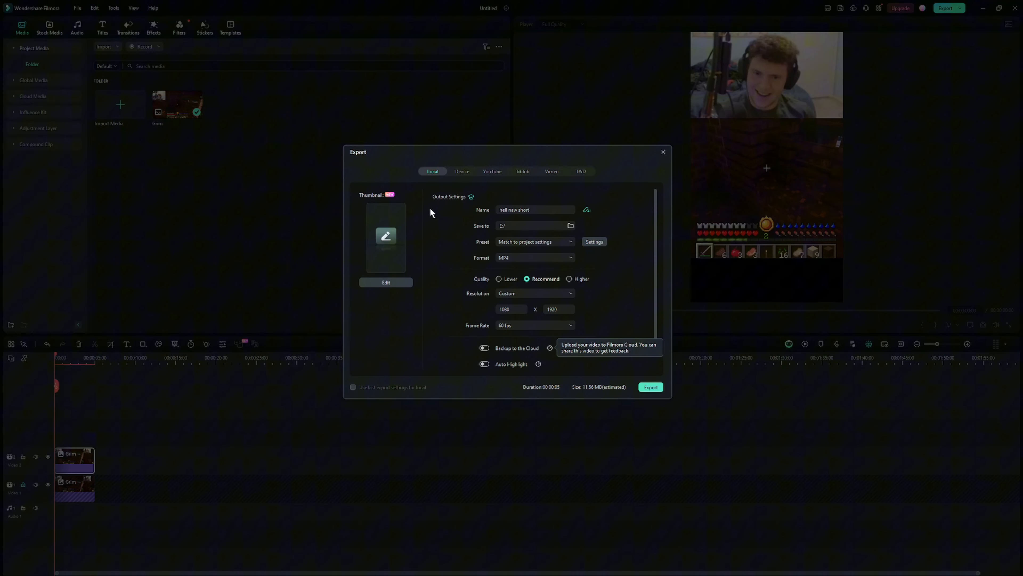
pyautogui.click(492, 171)
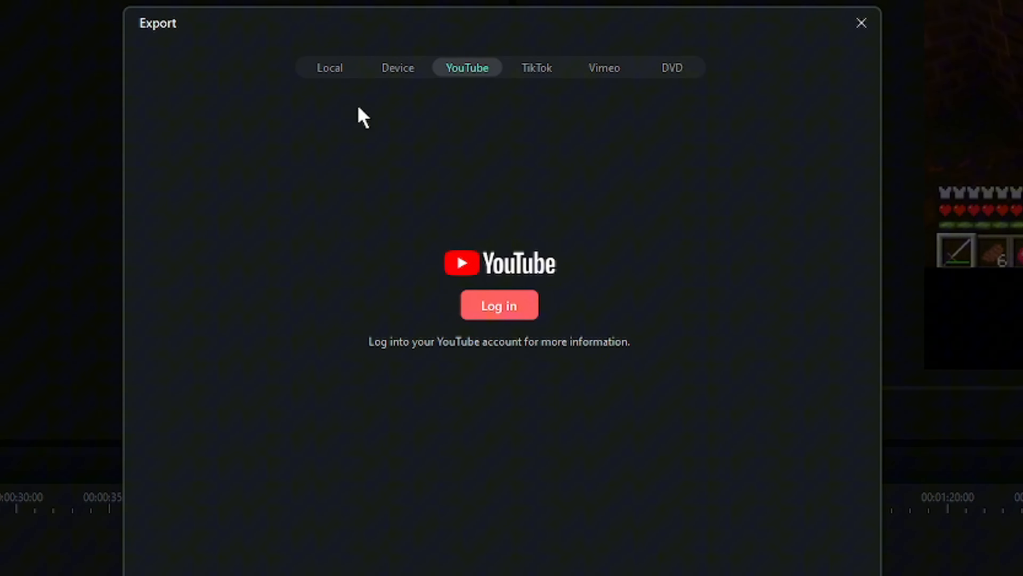
pyautogui.click(331, 68)
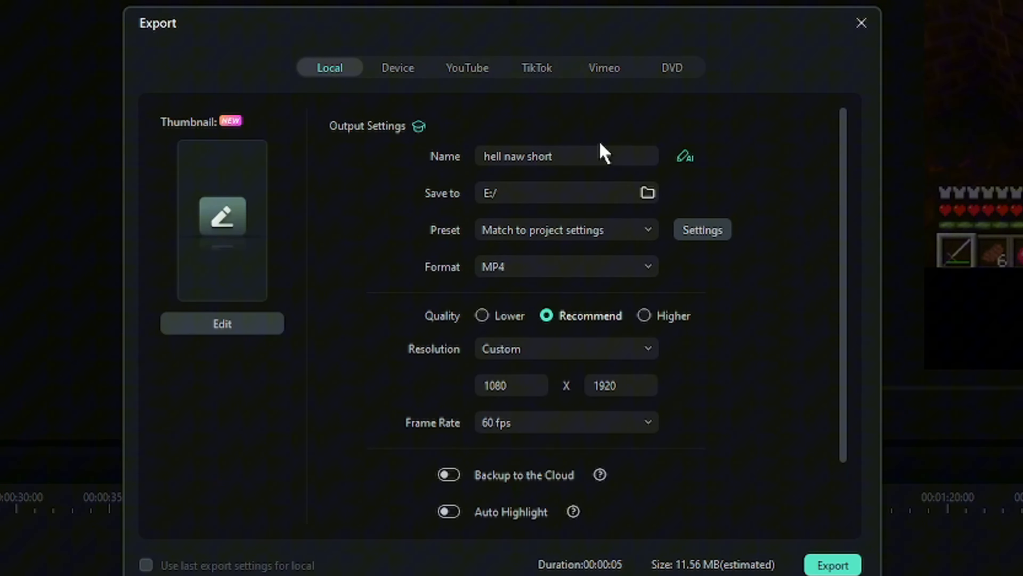
pyautogui.doubleClick(585, 162)
pyautogui.hotkey('ctrl', 'a')
pyautogui.press('BackSpace')
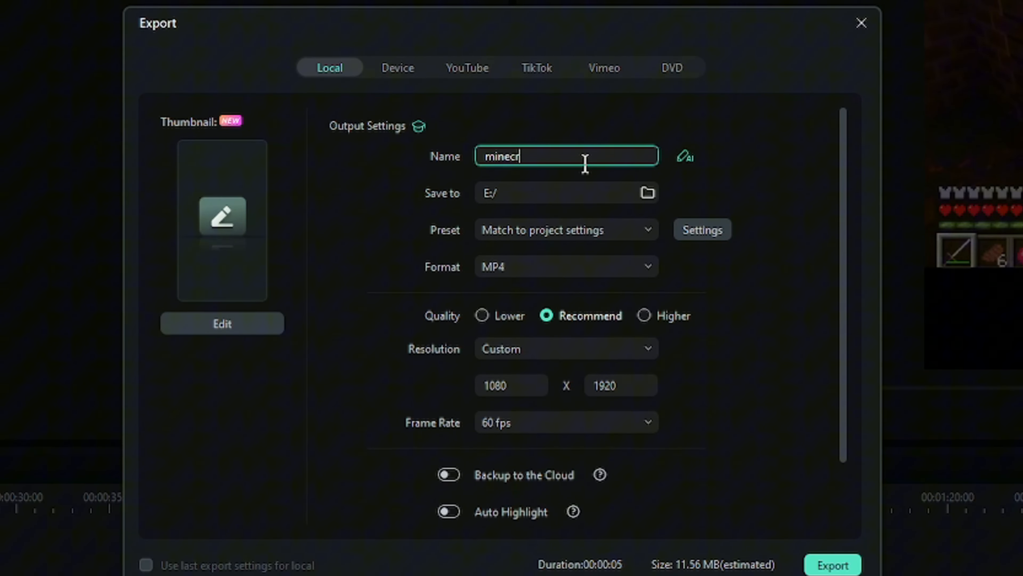
pyautogui.write('minecraft short')
pyautogui.press('Return')
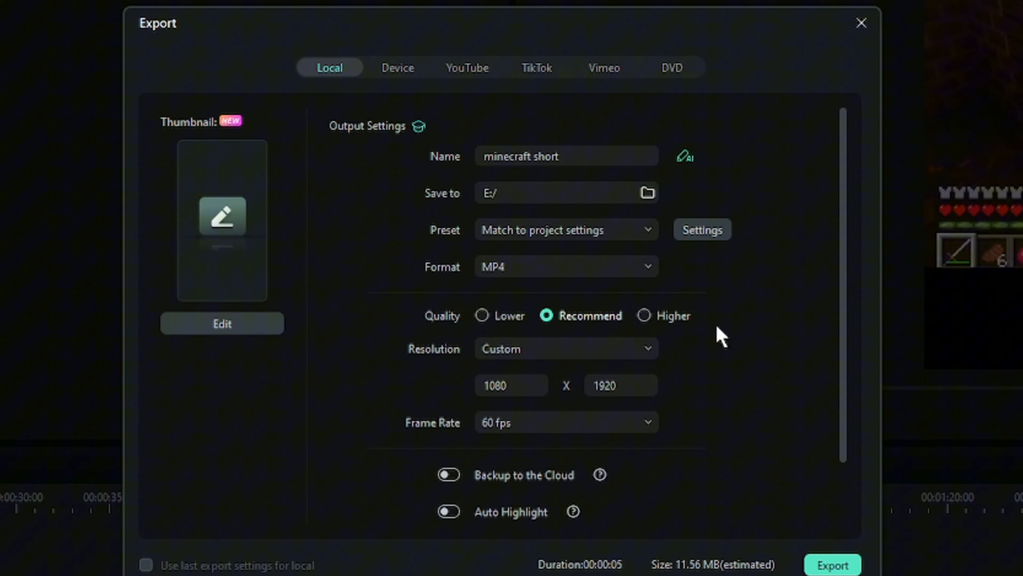
# Set the audio bit rate to 320 kbps in the detailed export preset settings
pyautogui.click(707, 237)
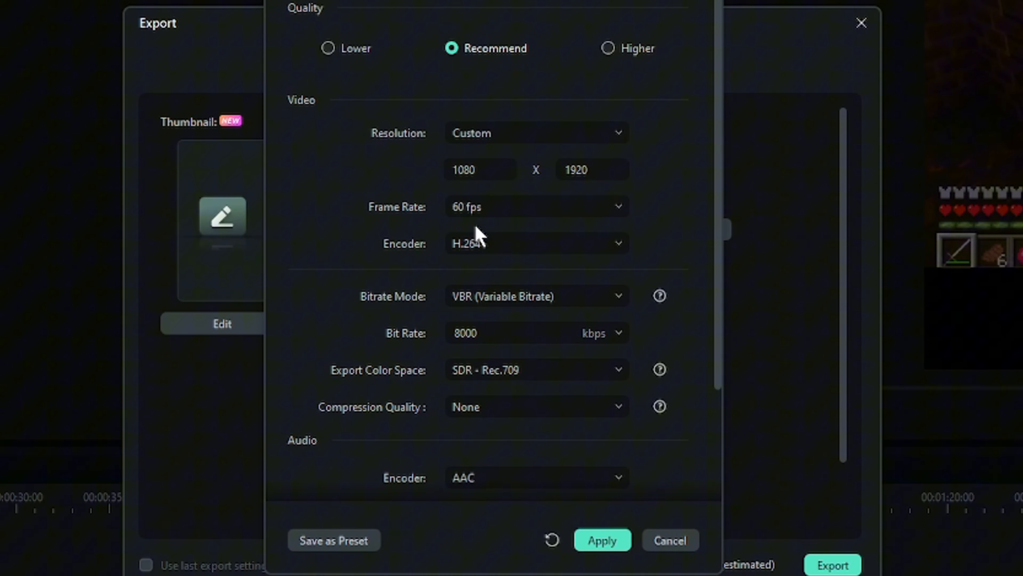
pyautogui.scroll(-4, 640, 354)
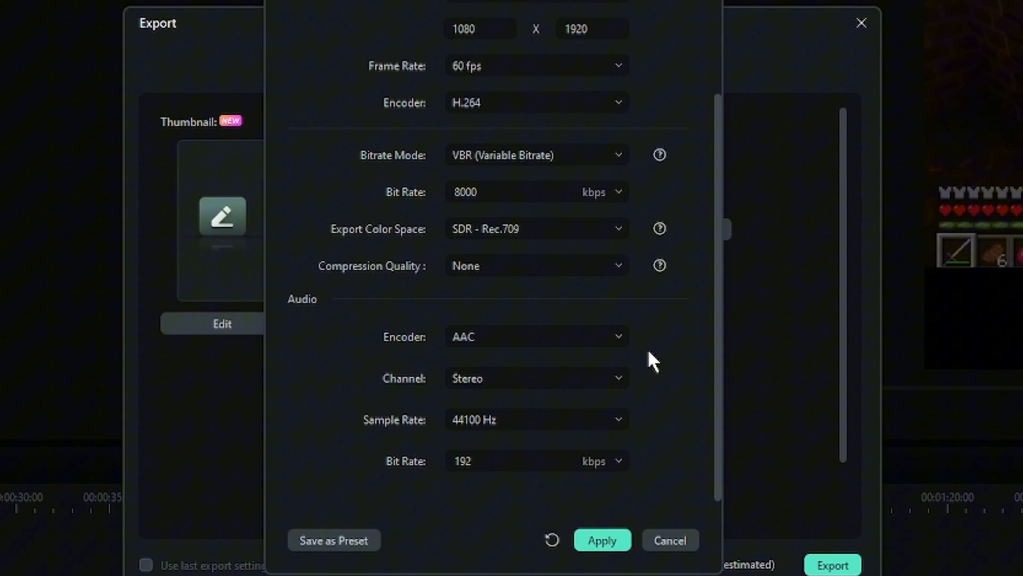
pyautogui.click(620, 467)
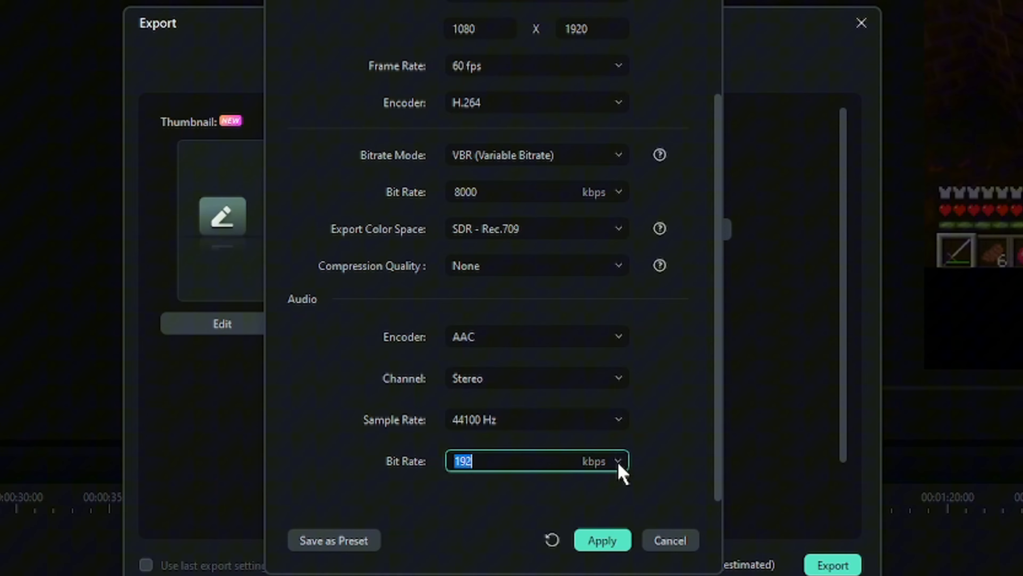
pyautogui.click(581, 575)
pyautogui.click(671, 452)
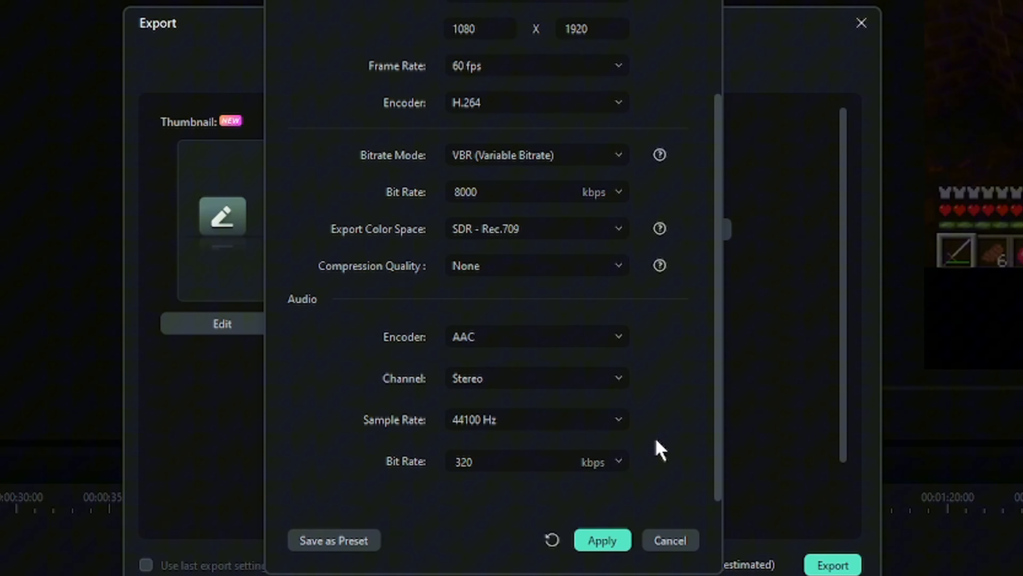
# Set the video bit rate to 30000 kbps at Higher quality and choose the bitrate mode
pyautogui.scroll(3, 680, 428)
pyautogui.click(607, 327)
pyautogui.click(623, 336)
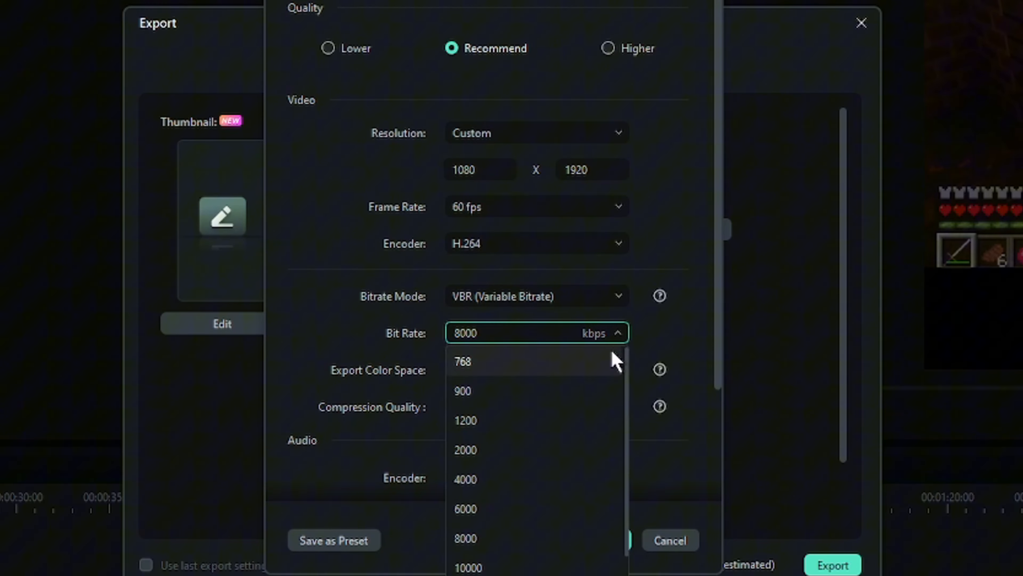
pyautogui.scroll(-2, 580, 572)
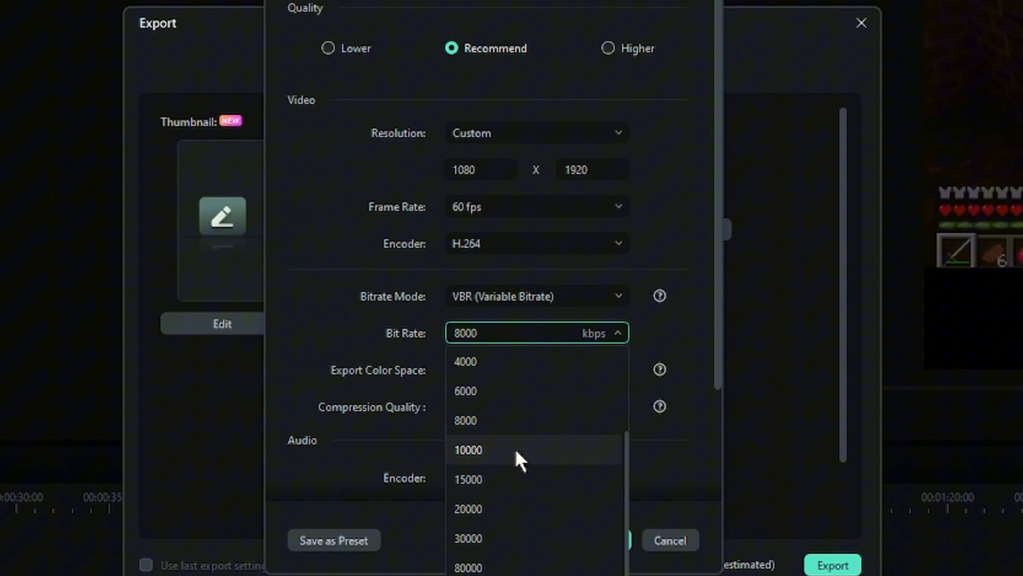
pyautogui.click(516, 538)
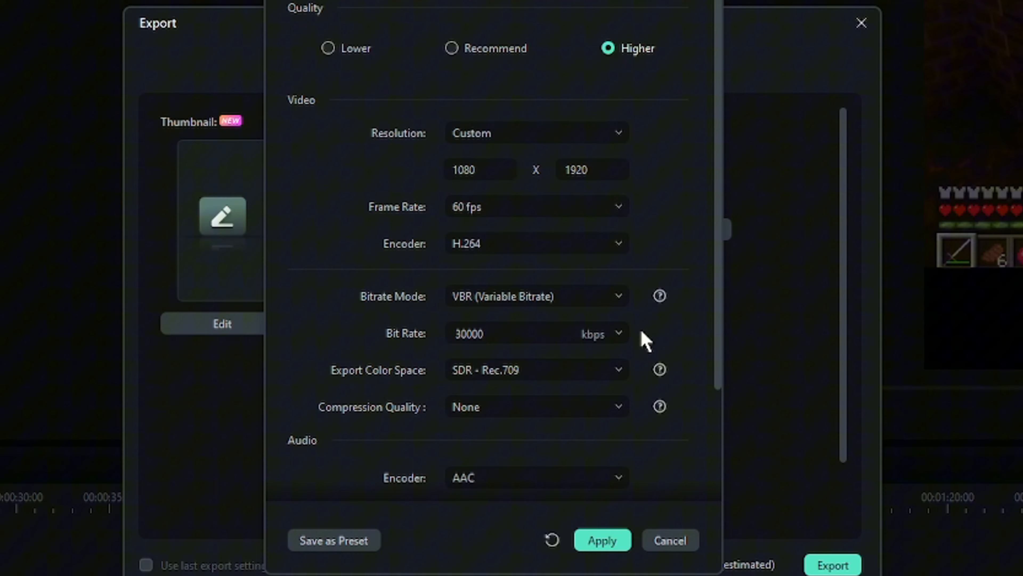
pyautogui.click(617, 297)
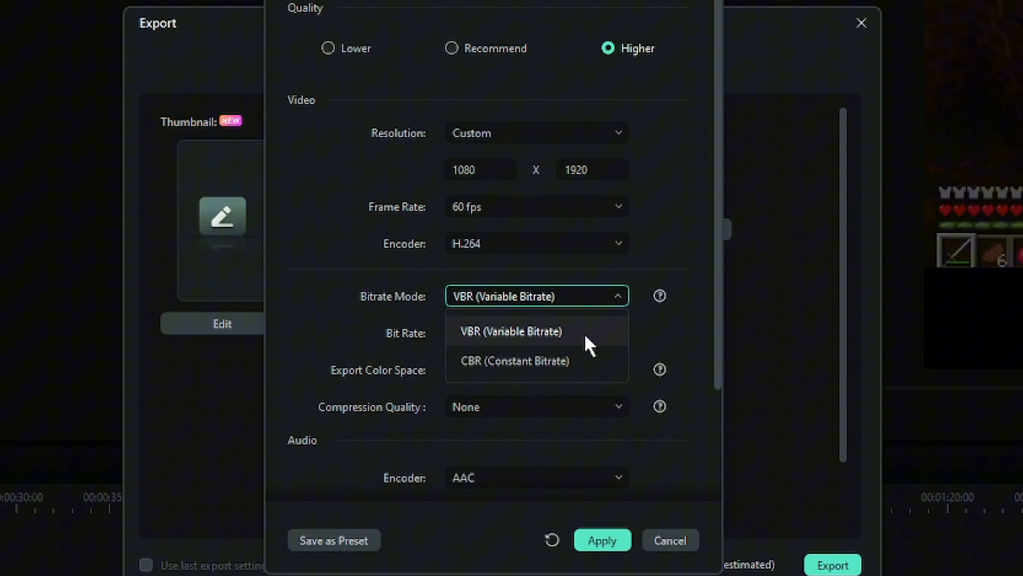
pyautogui.click(576, 353)
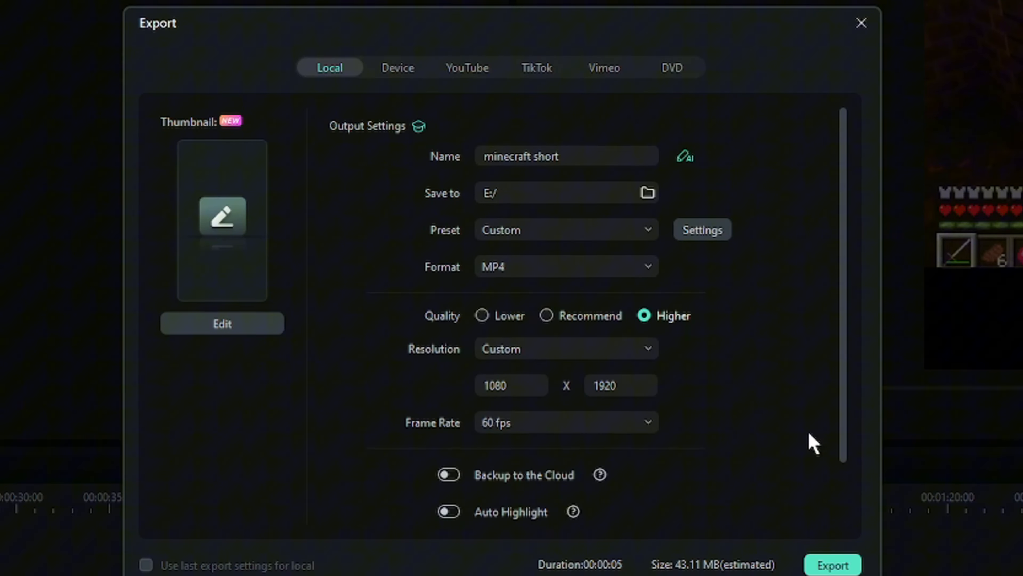
# Review the local export options from the file name down to the GPU accelerated video encoding setting
pyautogui.scroll(-3, 793, 397)
pyautogui.scroll(2, 744, 383)
pyautogui.scroll(-1, 744, 375)
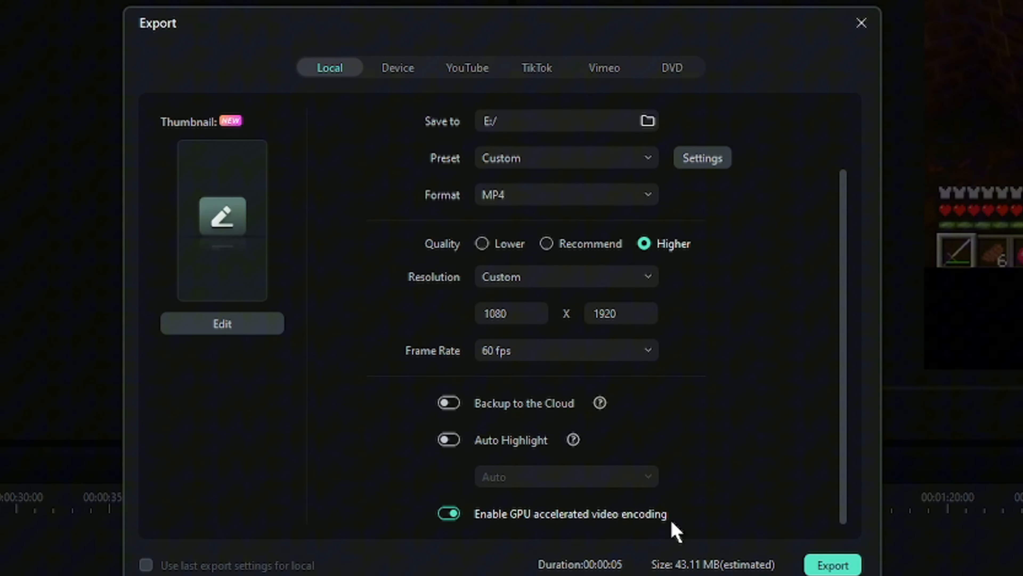
pyautogui.scroll(2, 589, 348)
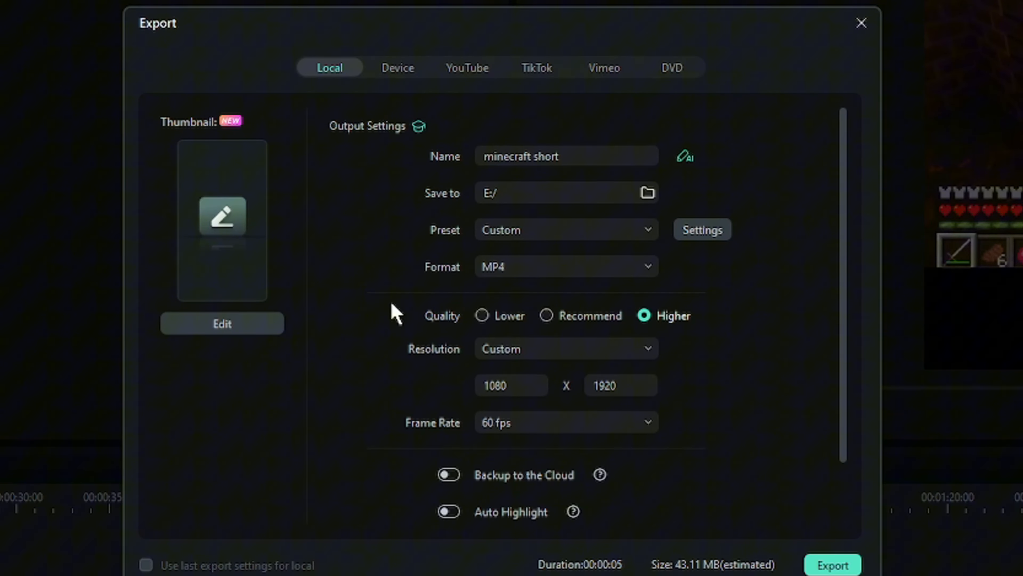
pyautogui.scroll(-1, 694, 353)
pyautogui.scroll(-1, 694, 353)
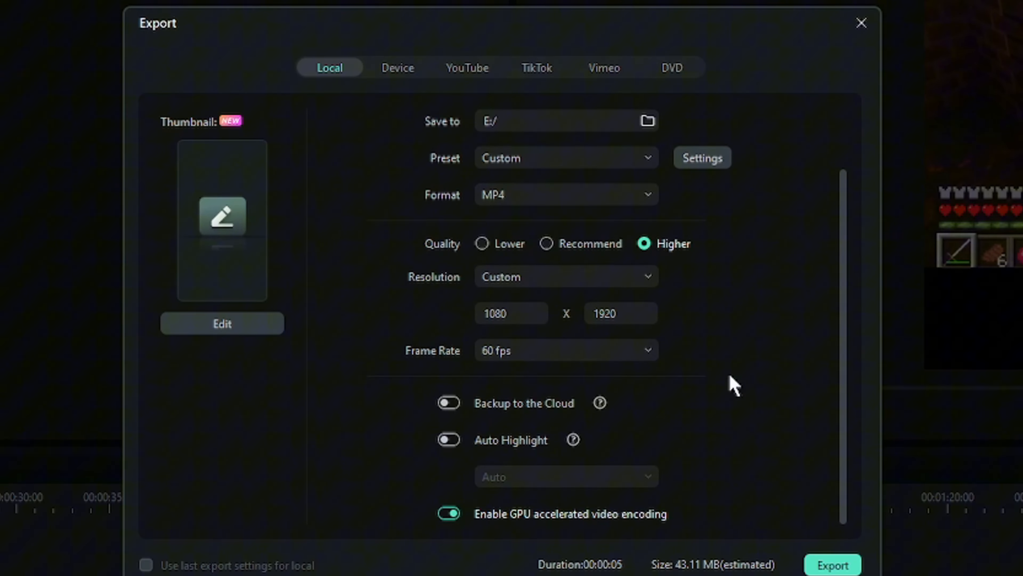